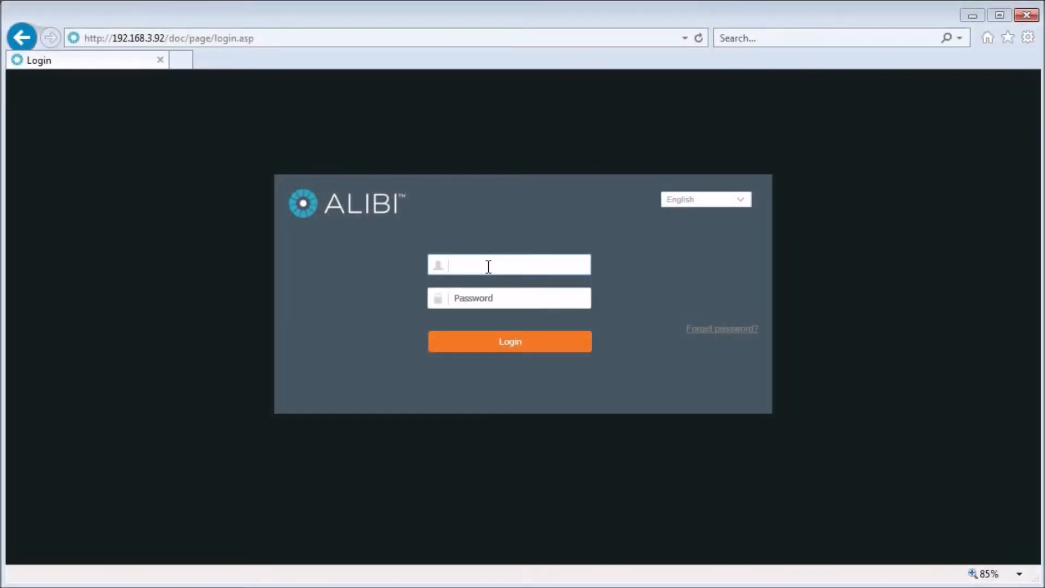
# Log in to the DVR with the administrator credentials and go to the Configuration page
pyautogui.write('admin')
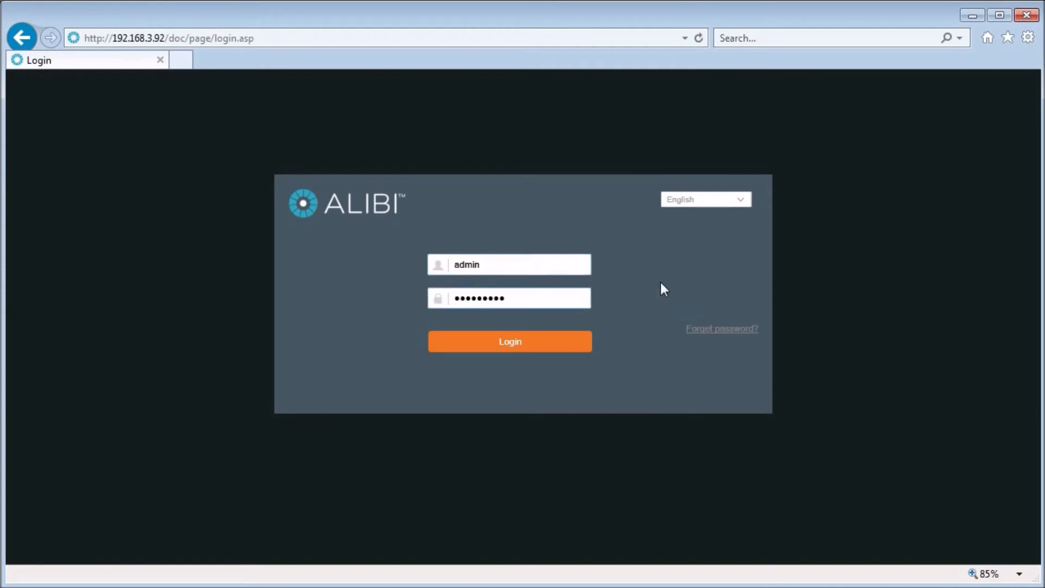
pyautogui.press('Return')
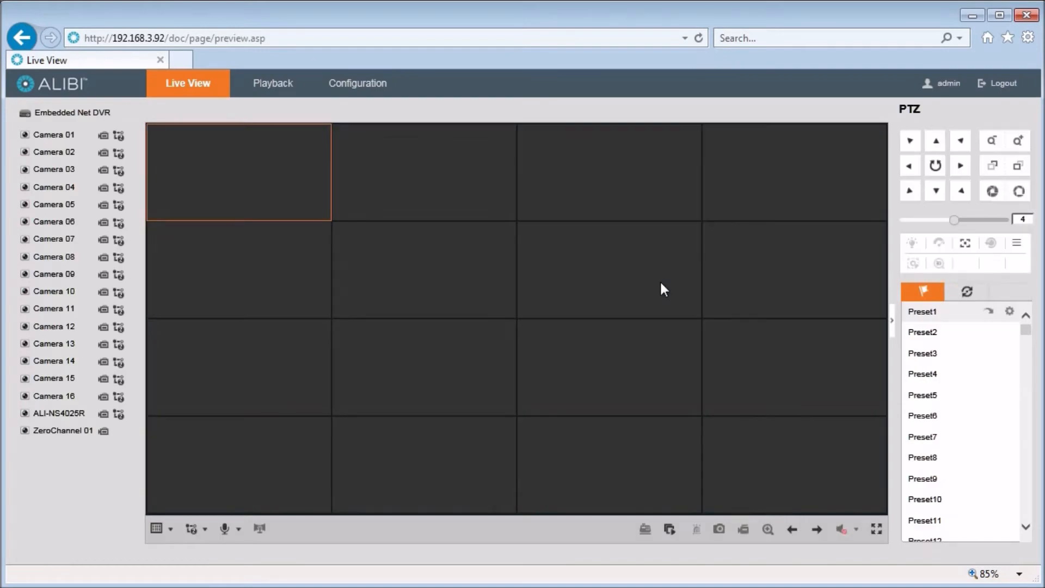
pyautogui.click(357, 84)
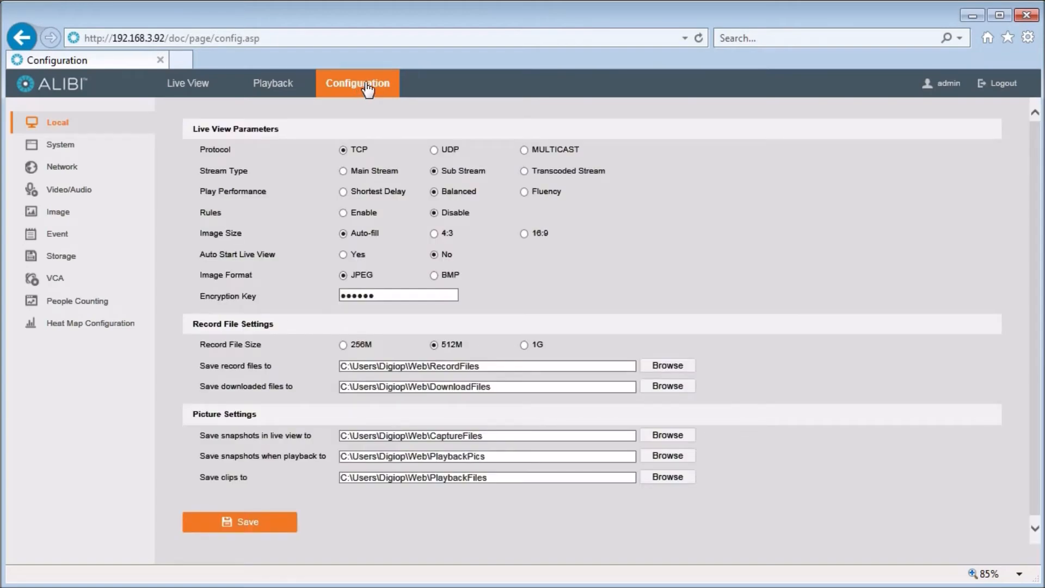
# Set the preferred DNS to 8.8.8.8 and the alternate DNS to 8.8.4.4, then save
pyautogui.click(71, 172)
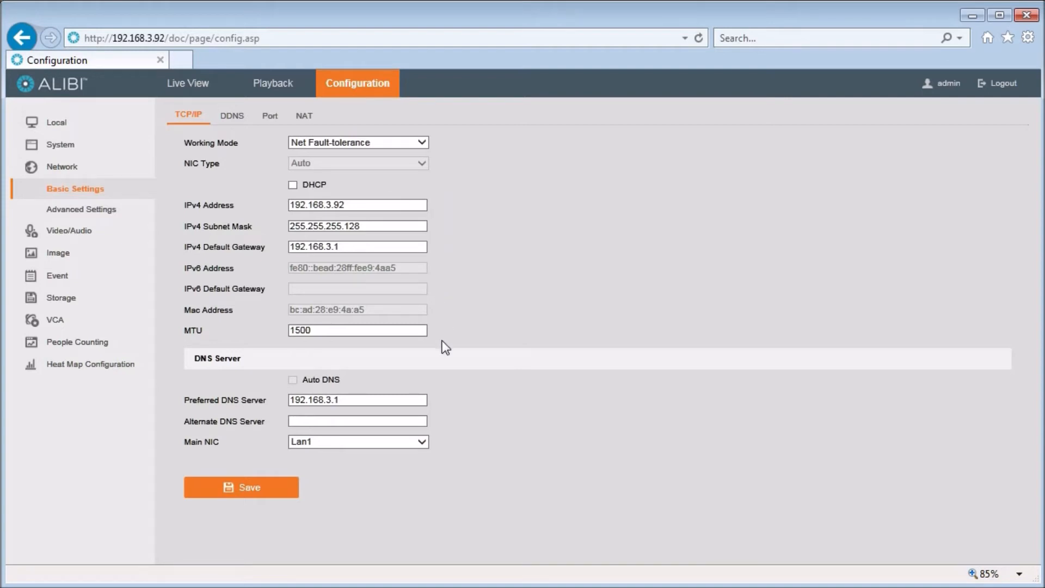
pyautogui.moveTo(375, 402); pyautogui.dragTo(192, 400)
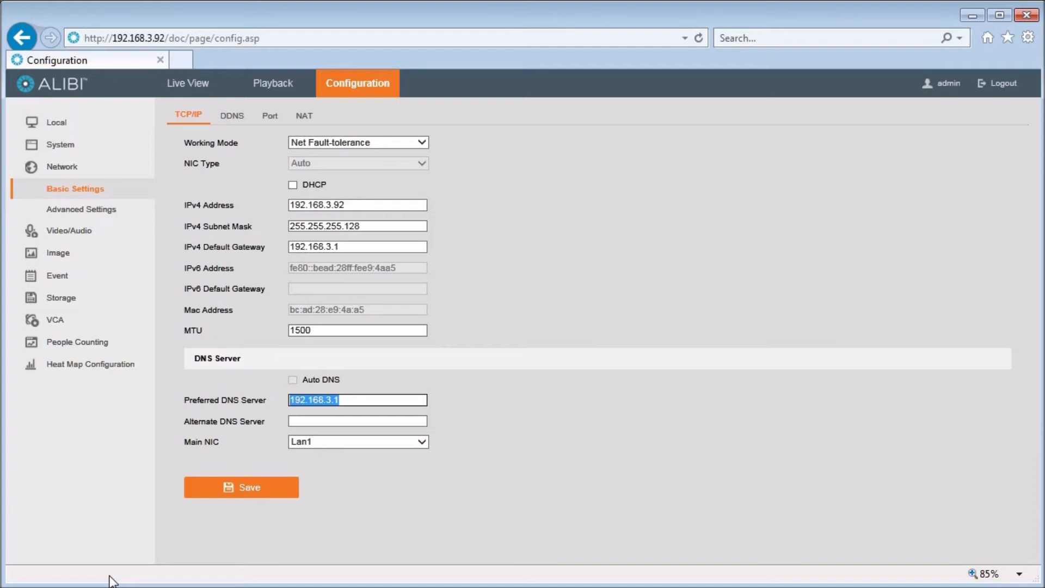
pyautogui.write('8.')
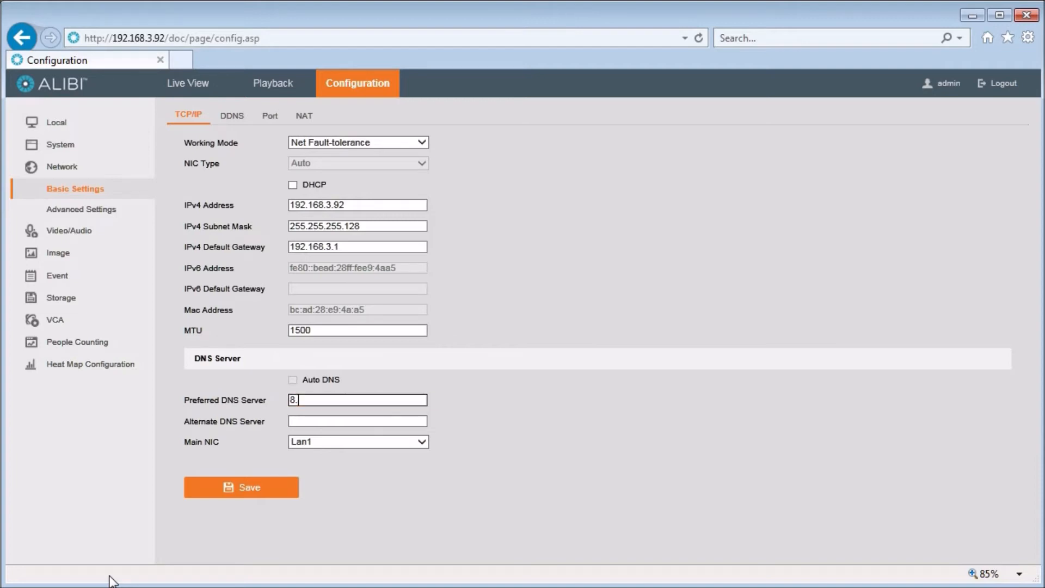
pyautogui.write('8.8.8')
pyautogui.press('Tab')
pyautogui.write('8.8.4.4')
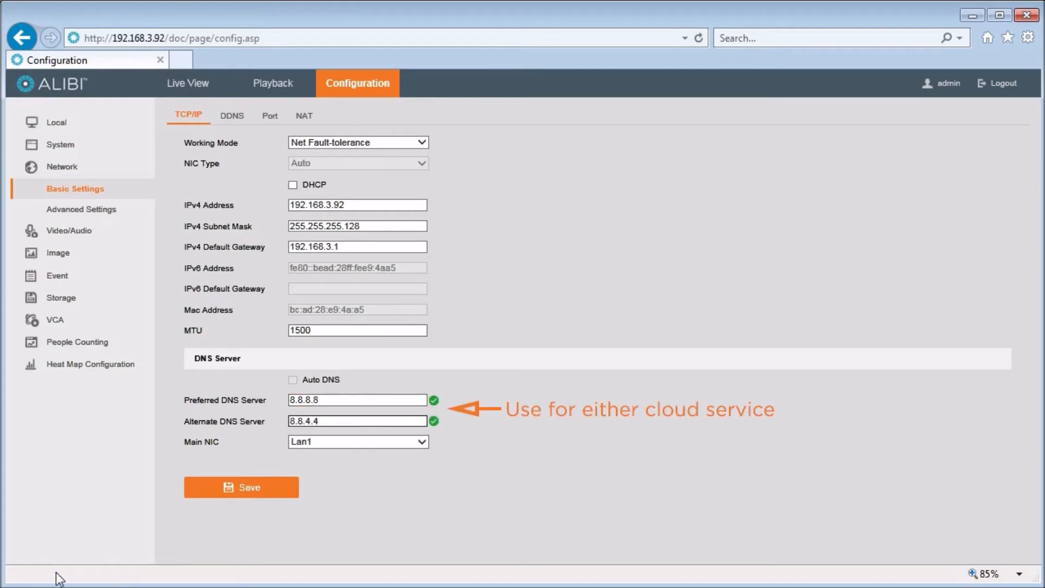
pyautogui.click(248, 491)
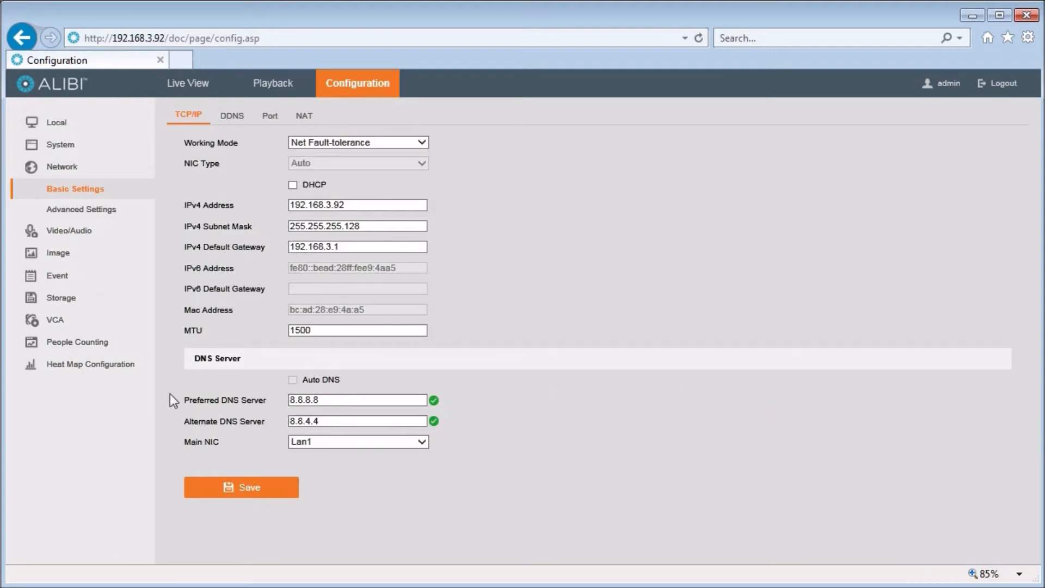
pyautogui.click(91, 299)
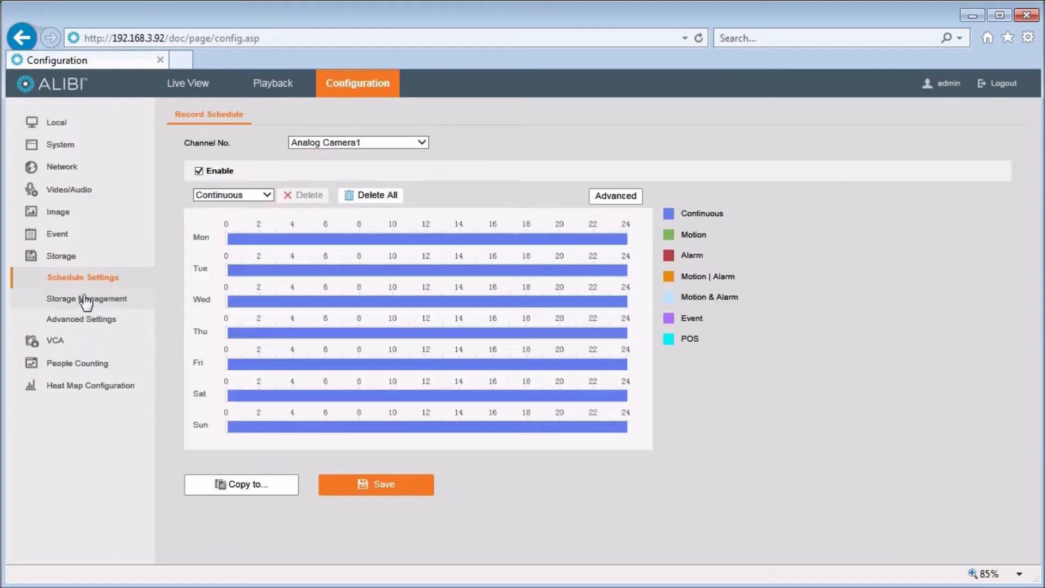
# Enable cloud storage with GoogleDrive as the cloud type and request an authorization code
pyautogui.click(84, 298)
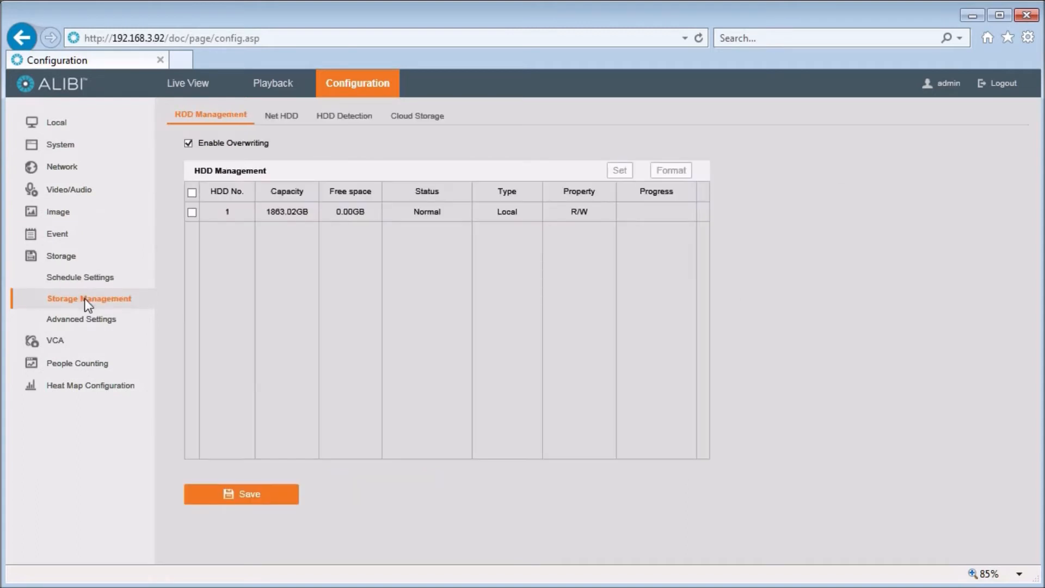
pyautogui.click(428, 115)
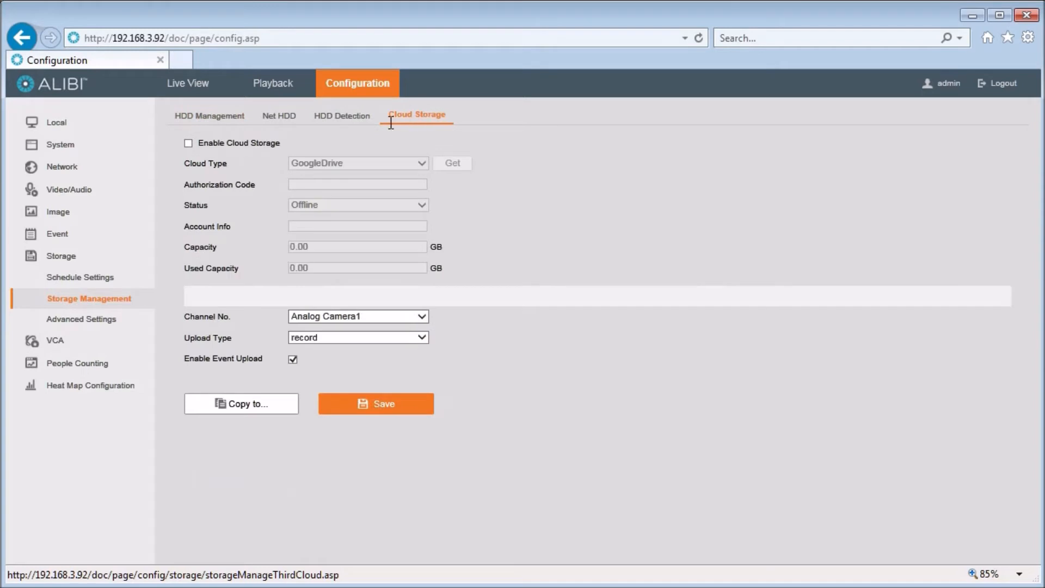
pyautogui.click(187, 144)
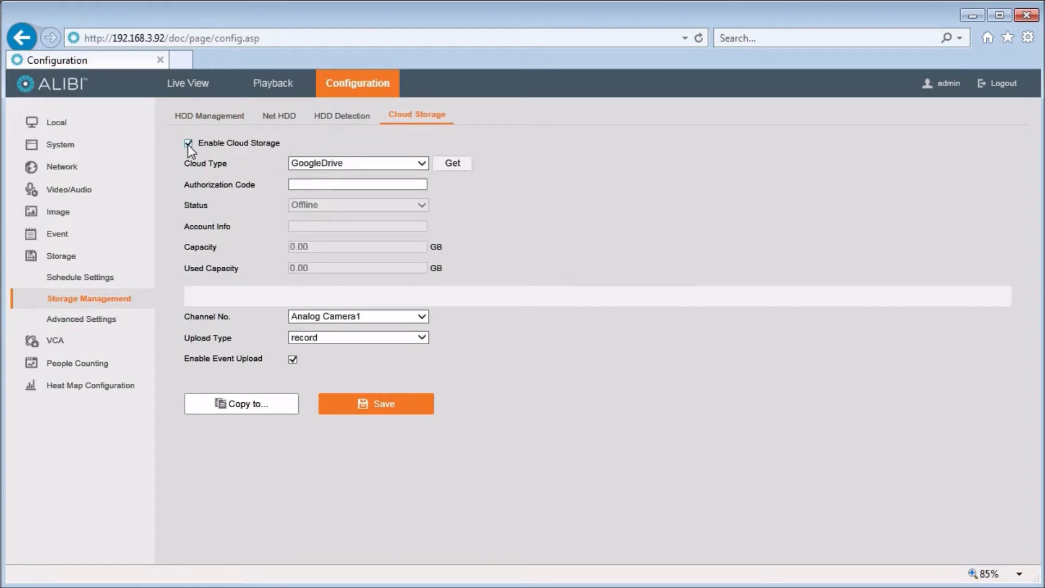
pyautogui.click(423, 164)
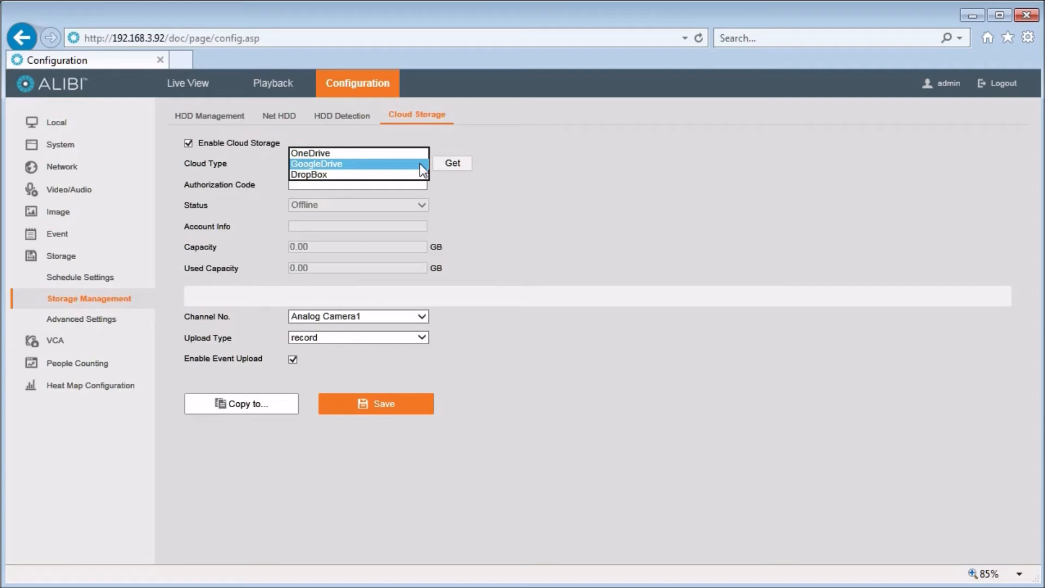
pyautogui.click(420, 163)
pyautogui.click(454, 165)
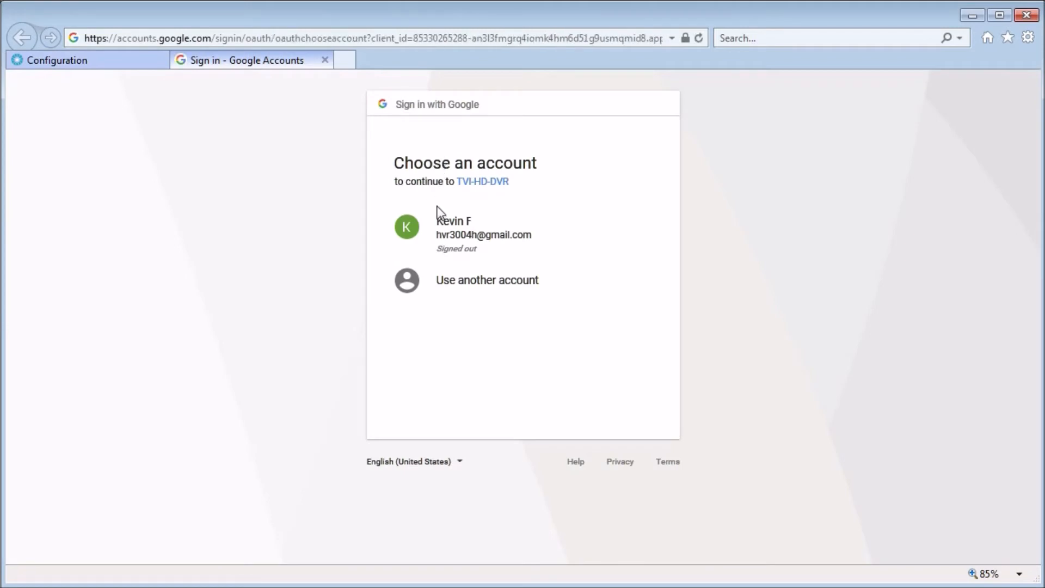
# Sign in to the Google account and allow the DVR access to Google Drive
pyautogui.click(450, 240)
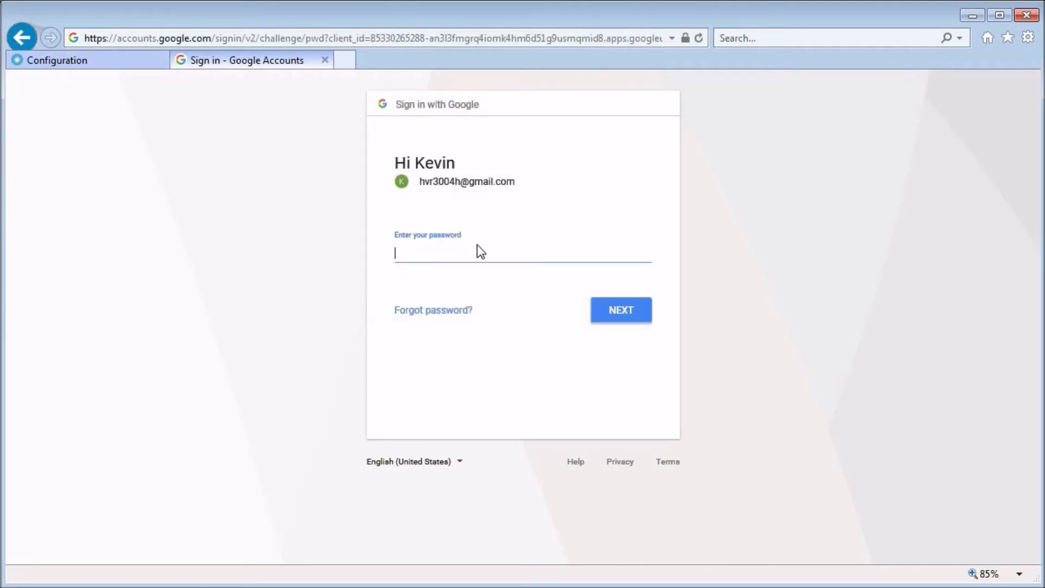
pyautogui.hotkey('ctrl', 'v')
pyautogui.click(603, 310)
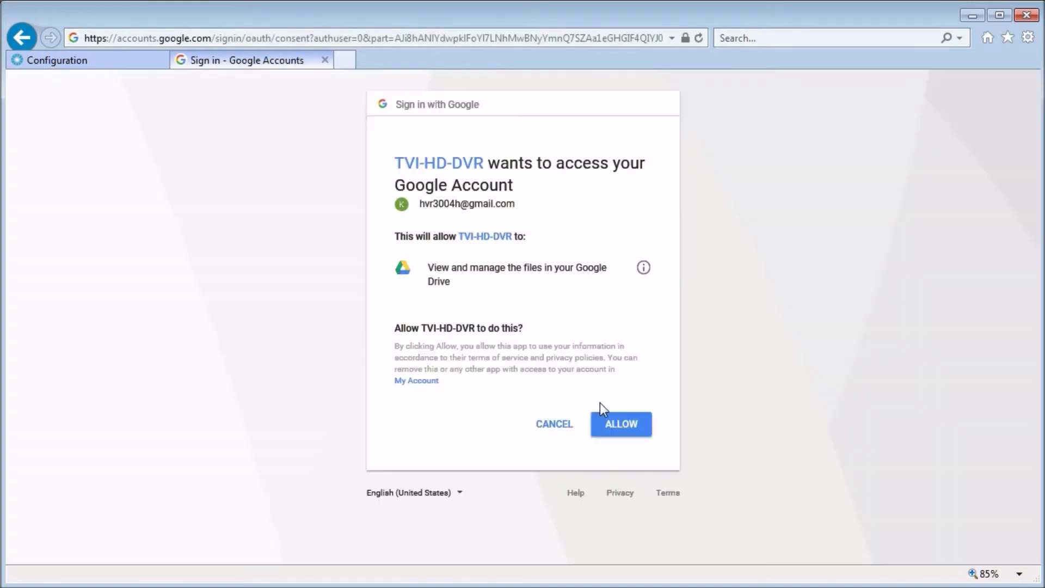
pyautogui.click(616, 426)
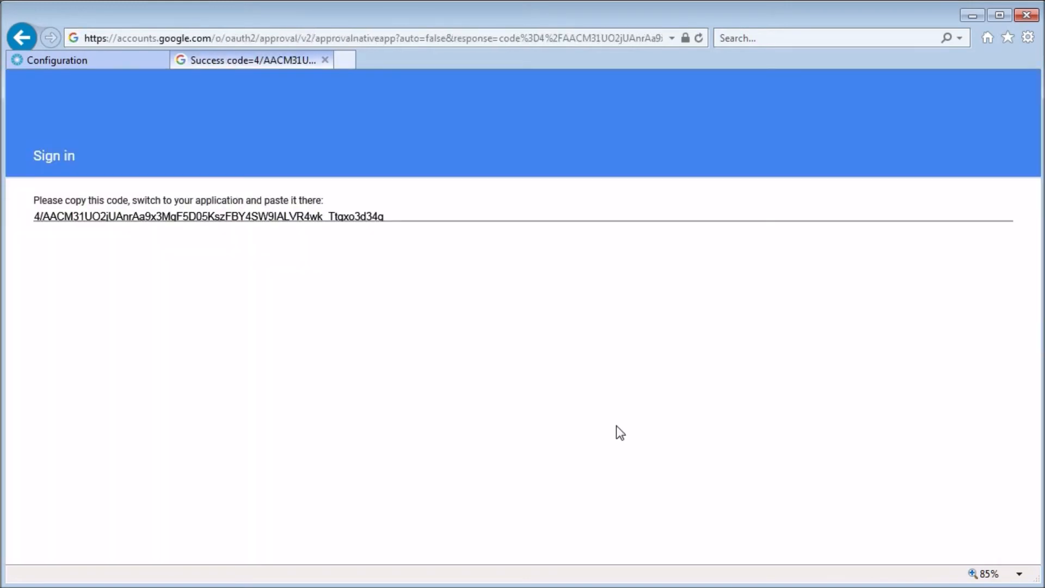
# Copy the authorization code shown on the success page
pyautogui.click(397, 215)
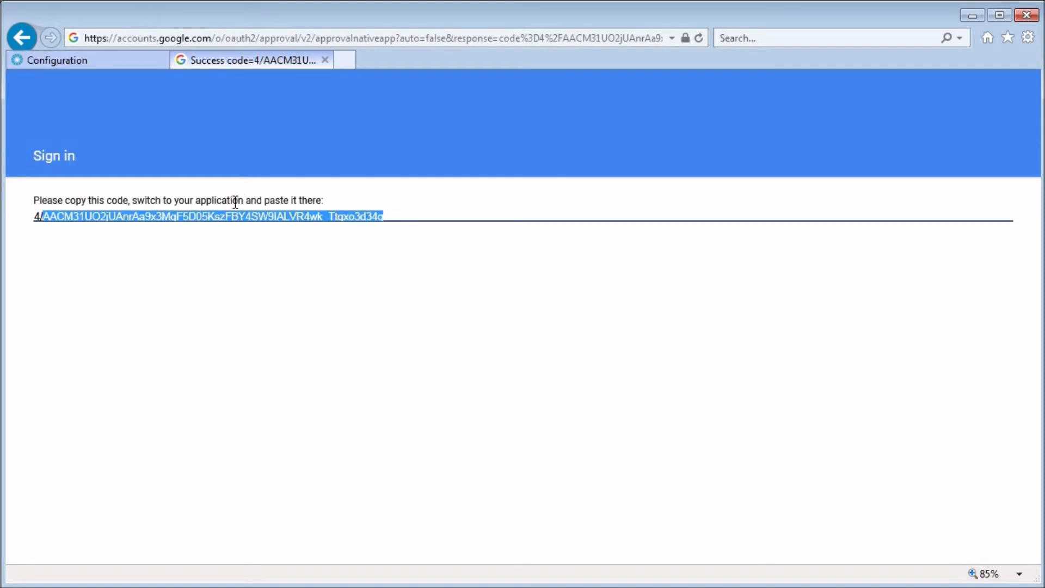
pyautogui.rightClick(206, 219)
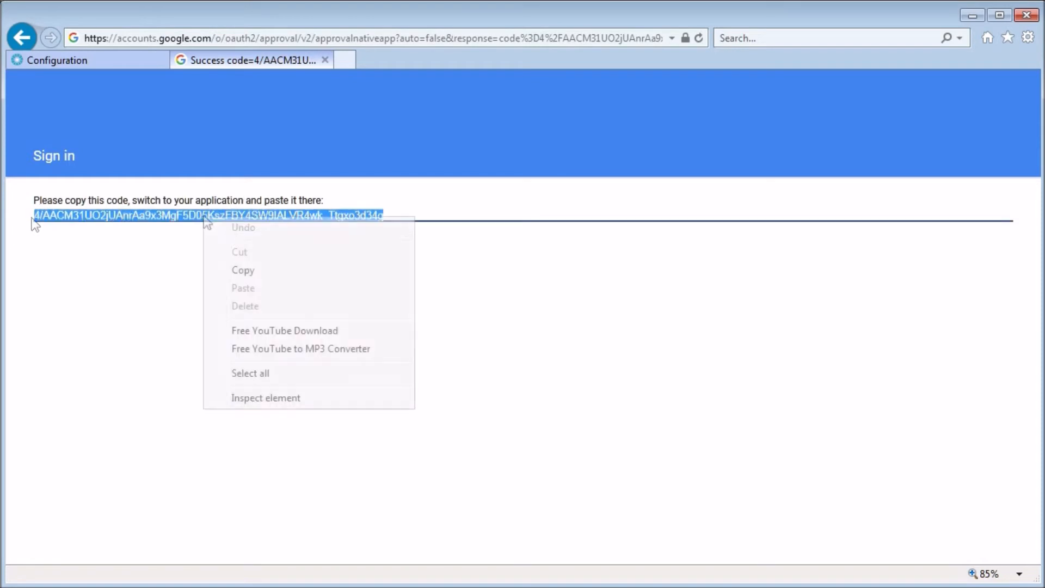
pyautogui.click(249, 268)
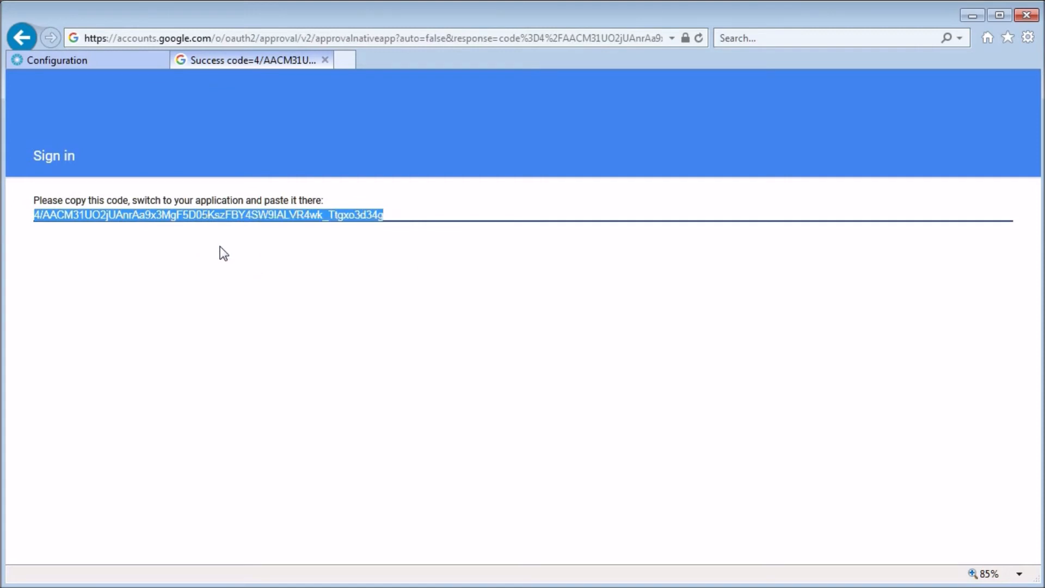
# Paste the Google authorization code into the DVR's Authorization Code field
pyautogui.click(78, 58)
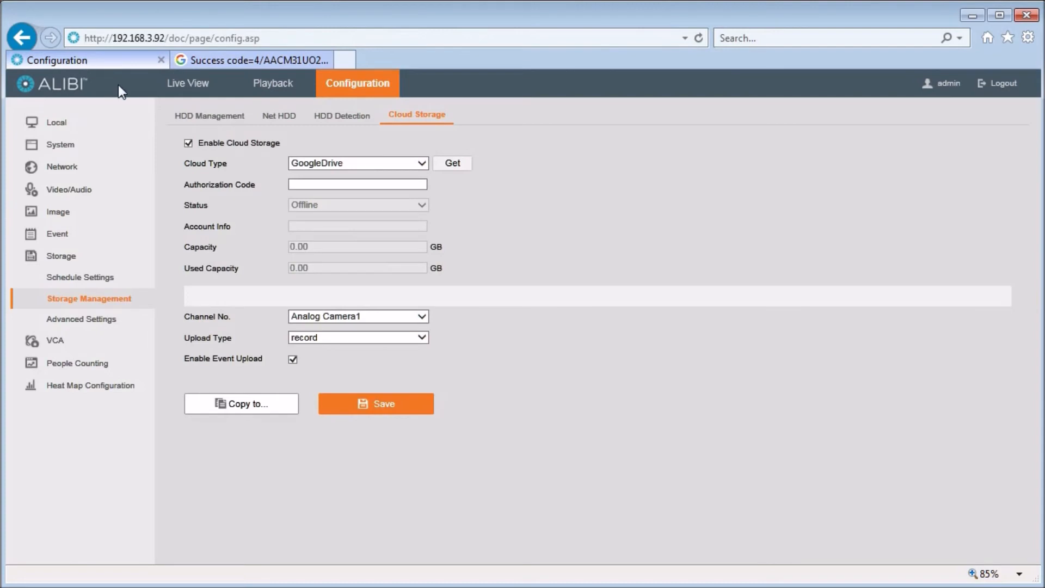
pyautogui.click(314, 185)
pyautogui.rightClick(314, 187)
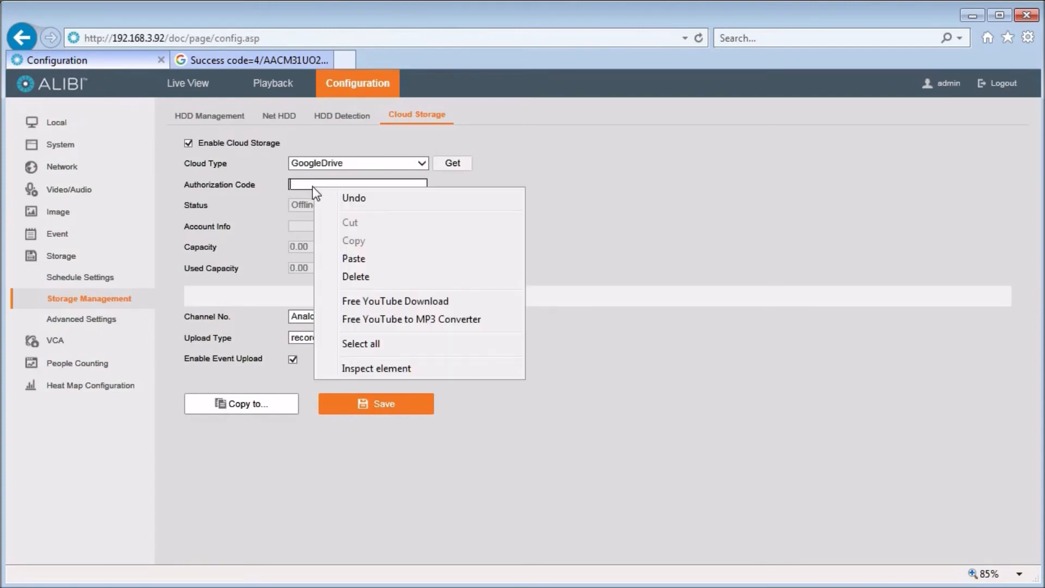
pyautogui.click(354, 259)
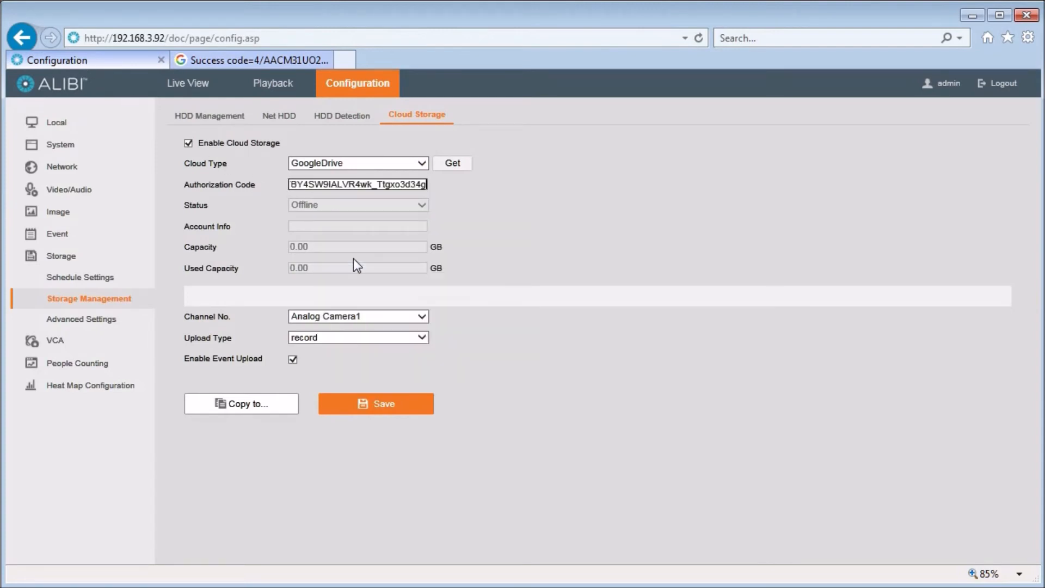
# Keep Analog Camera1 as the upload channel and save the cloud upload settings
pyautogui.click(422, 317)
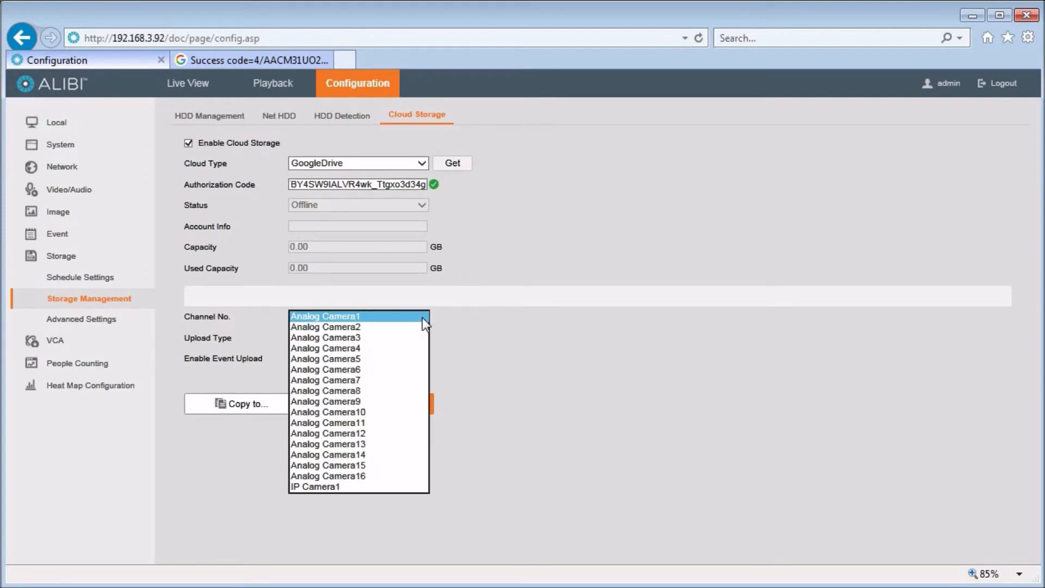
pyautogui.click(423, 318)
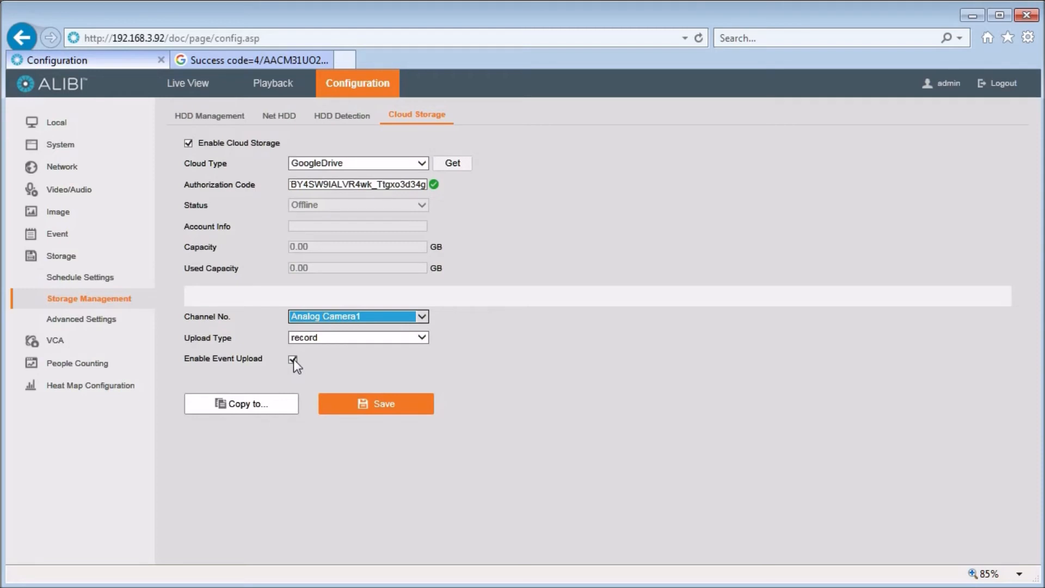
pyautogui.click(280, 407)
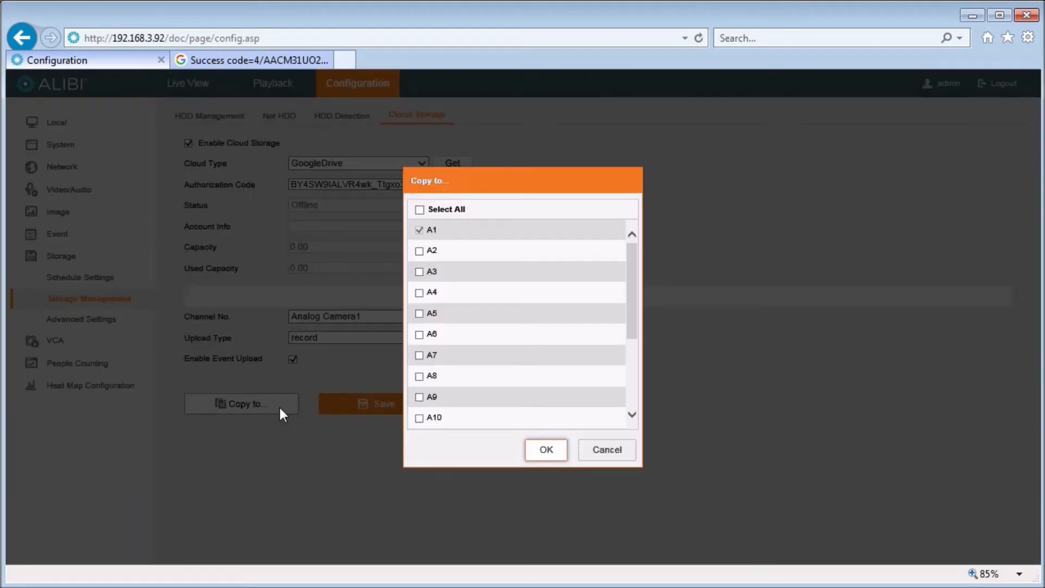
pyautogui.click(607, 450)
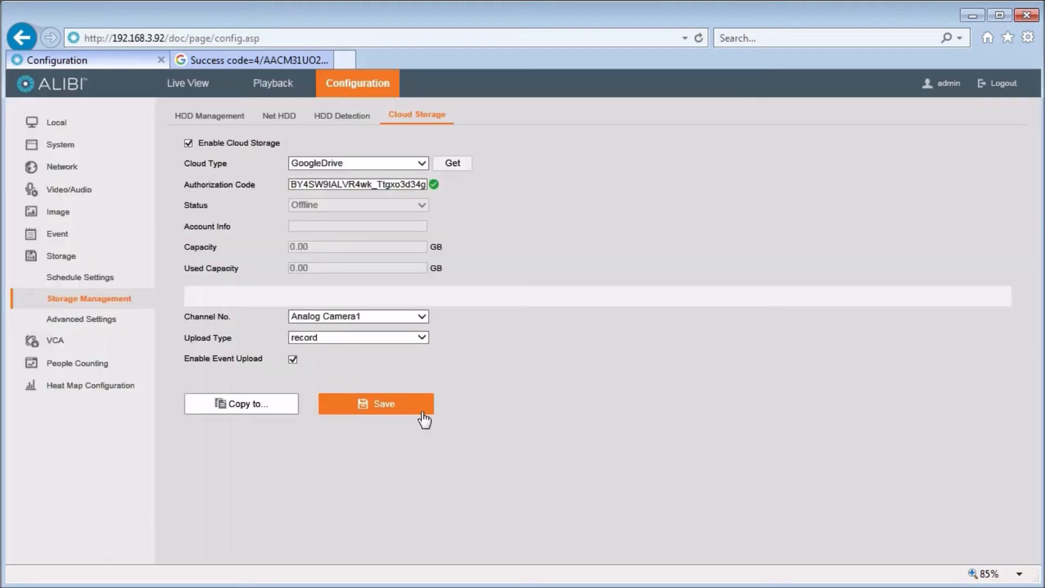
pyautogui.click(390, 407)
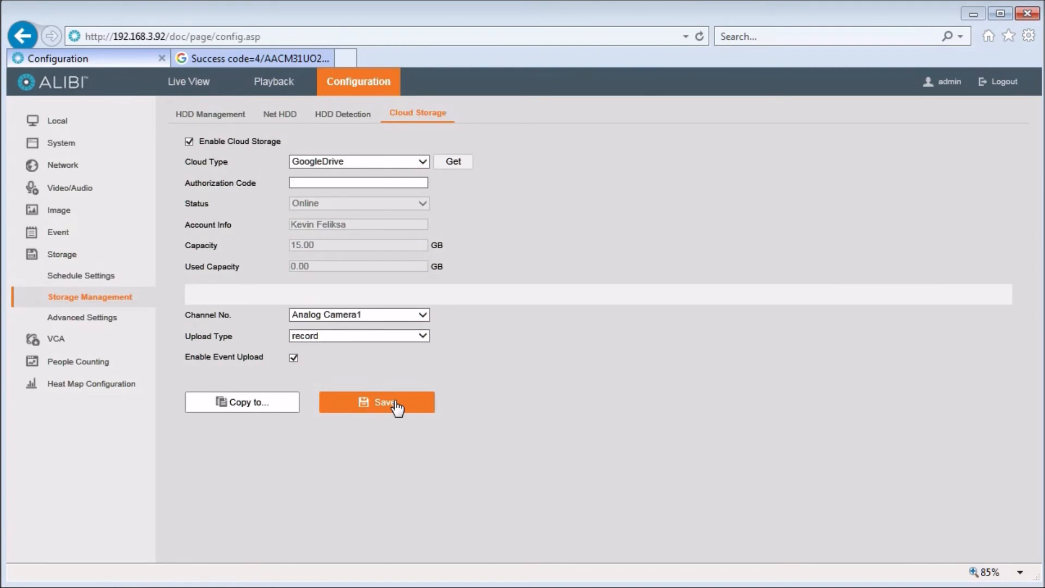
pyautogui.click(103, 275)
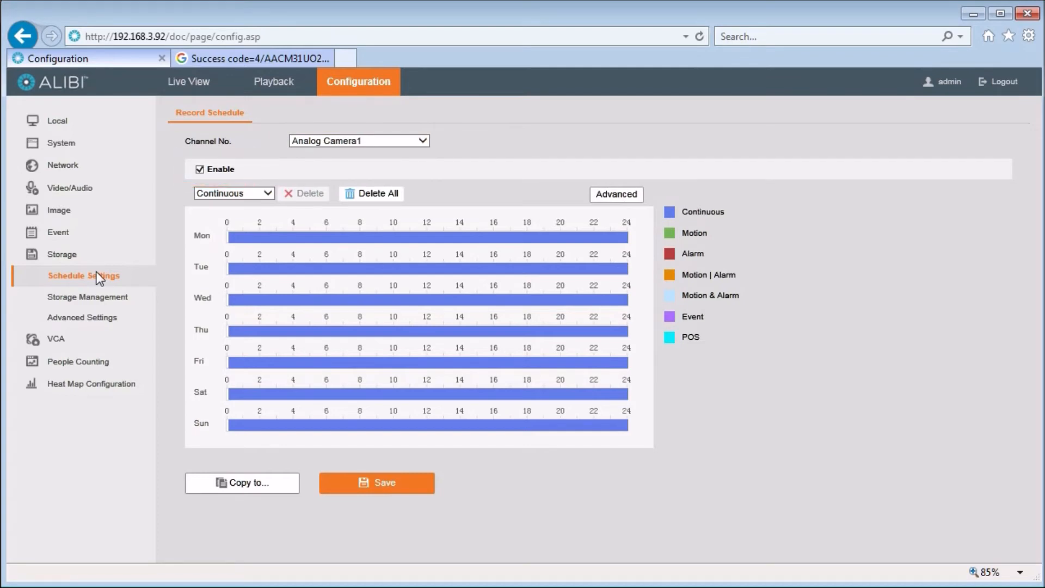
# Replace the schedule with Event recording 00:00–24:00 on Monday, copied to every day
pyautogui.click(271, 195)
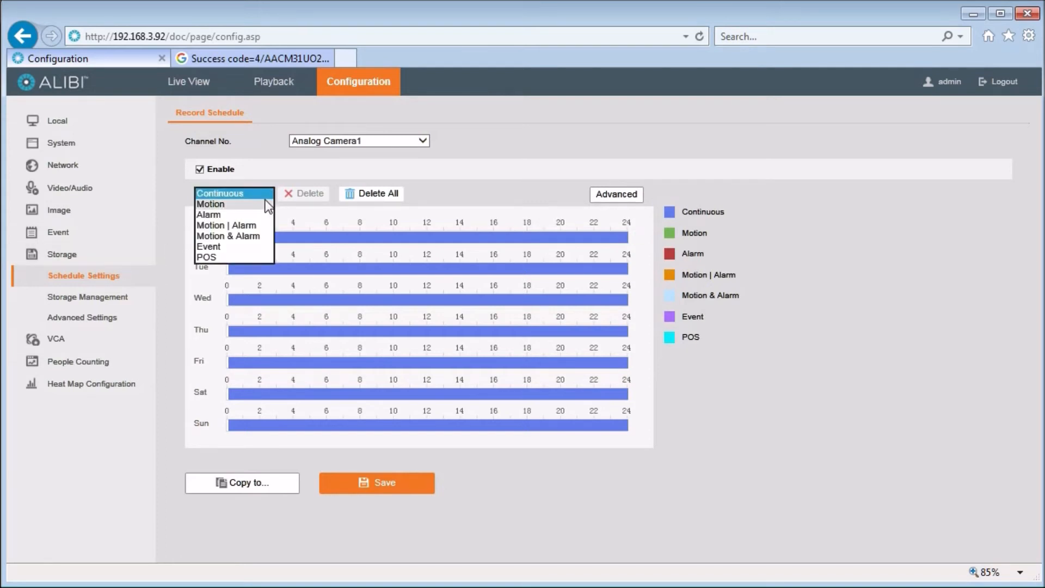
pyautogui.click(260, 248)
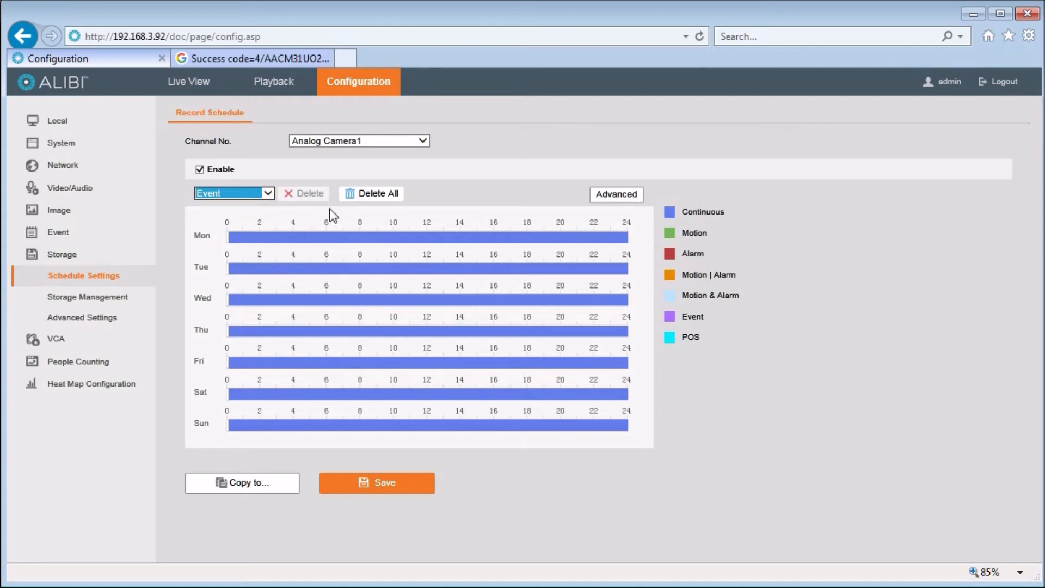
pyautogui.click(378, 197)
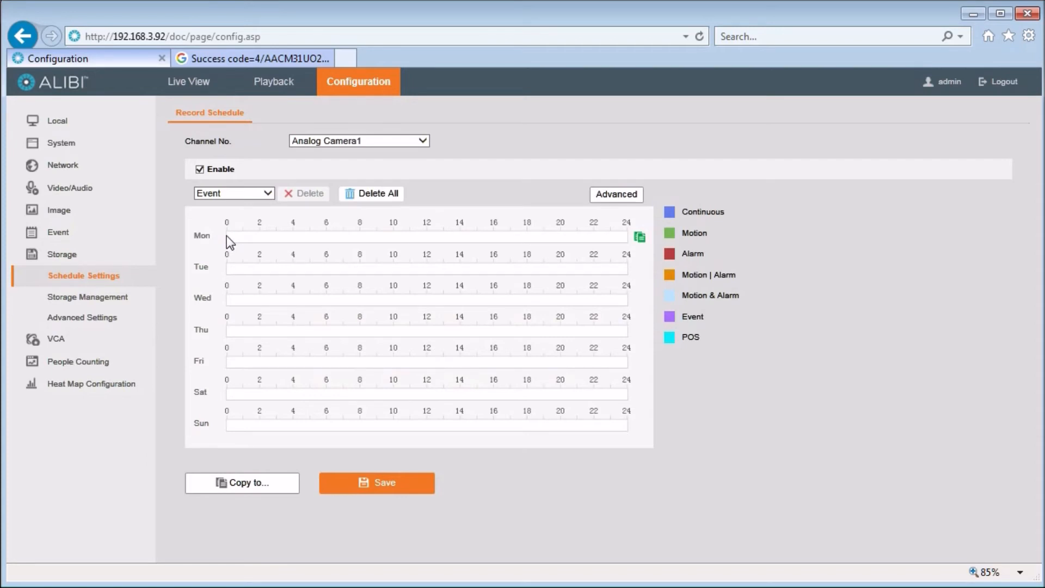
pyautogui.moveTo(227, 235); pyautogui.dragTo(634, 240)
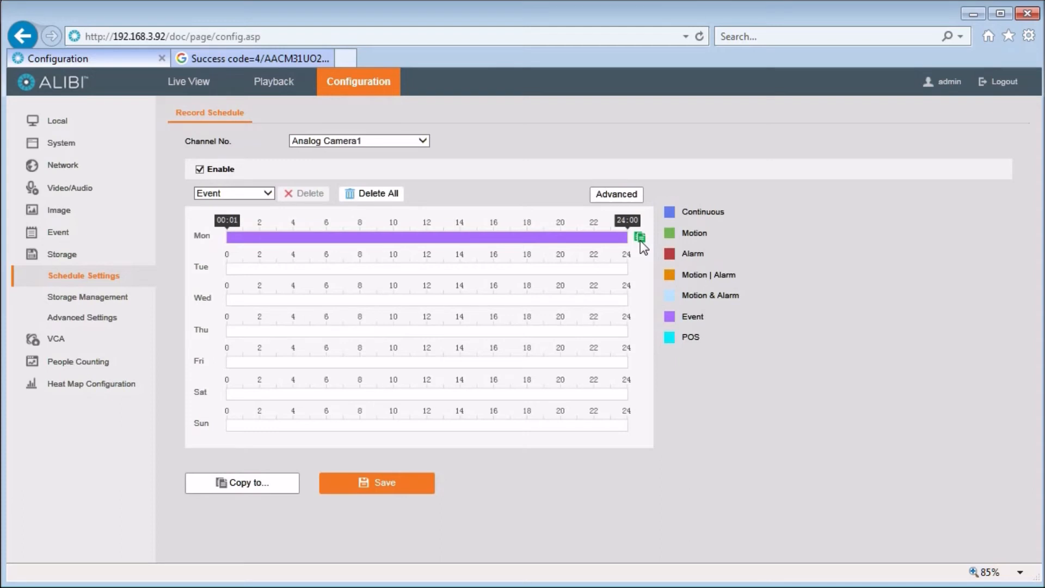
pyautogui.click(639, 239)
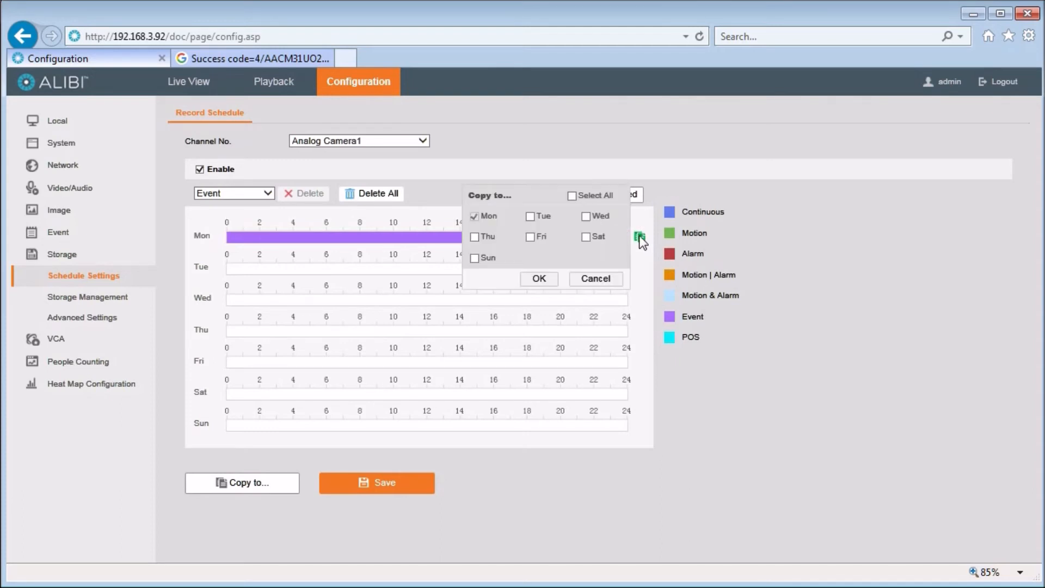
pyautogui.click(573, 196)
pyautogui.click(546, 281)
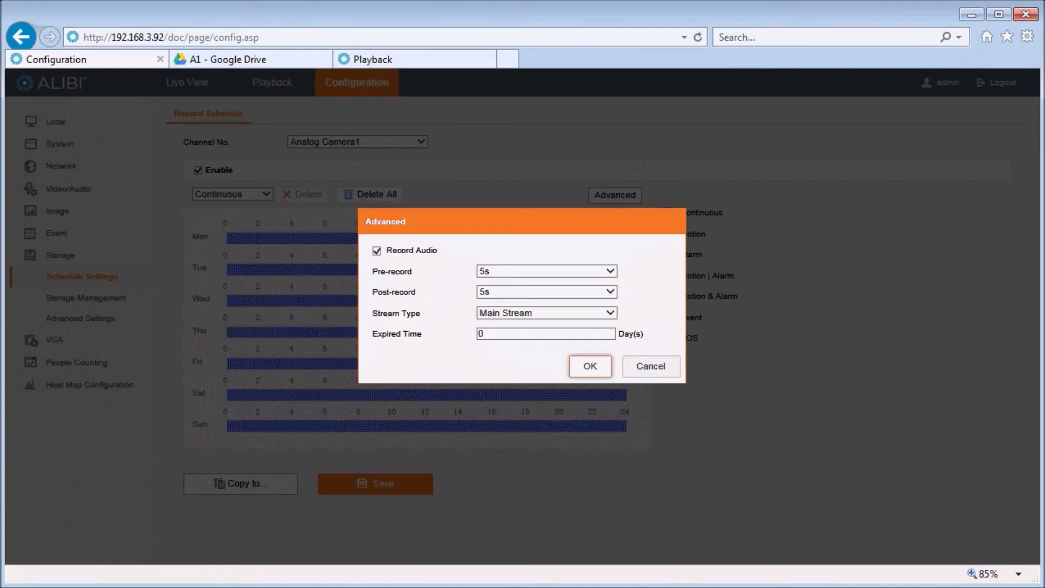
# Set the stream type to Double Stream and save the Event recording schedule
pyautogui.click(547, 313)
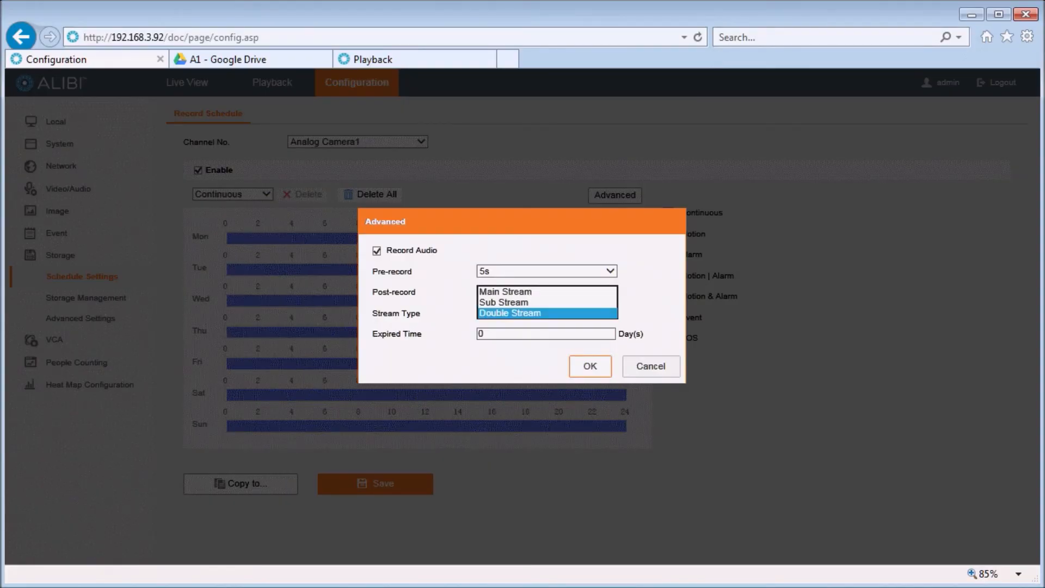
pyautogui.click(547, 313)
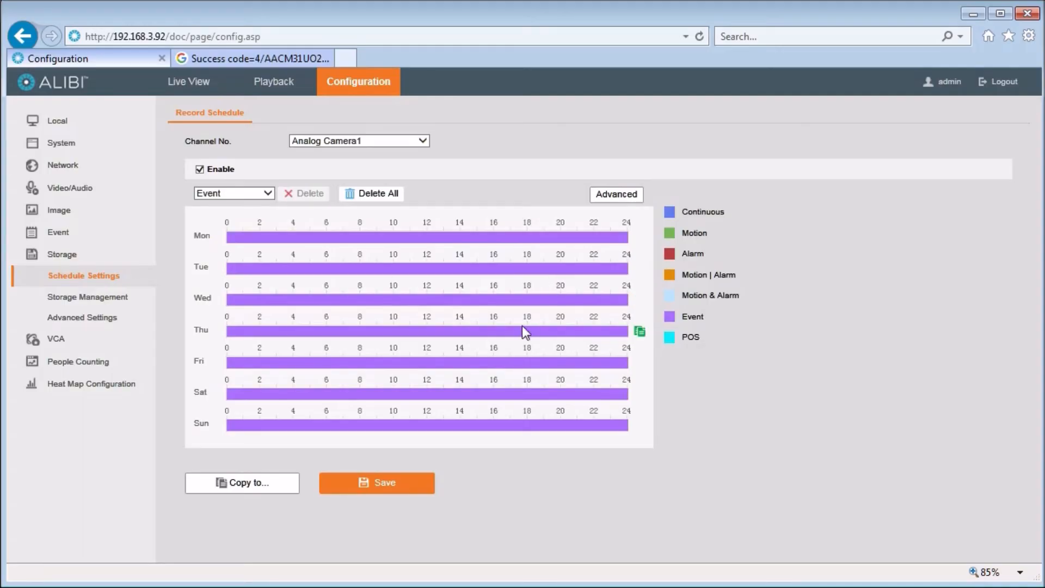
pyautogui.click(407, 492)
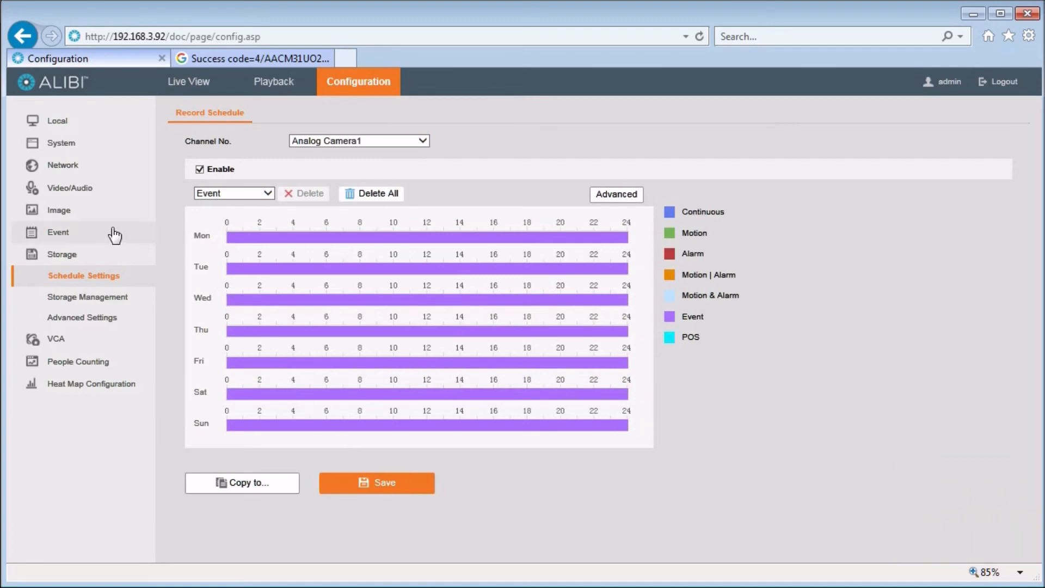
pyautogui.click(115, 235)
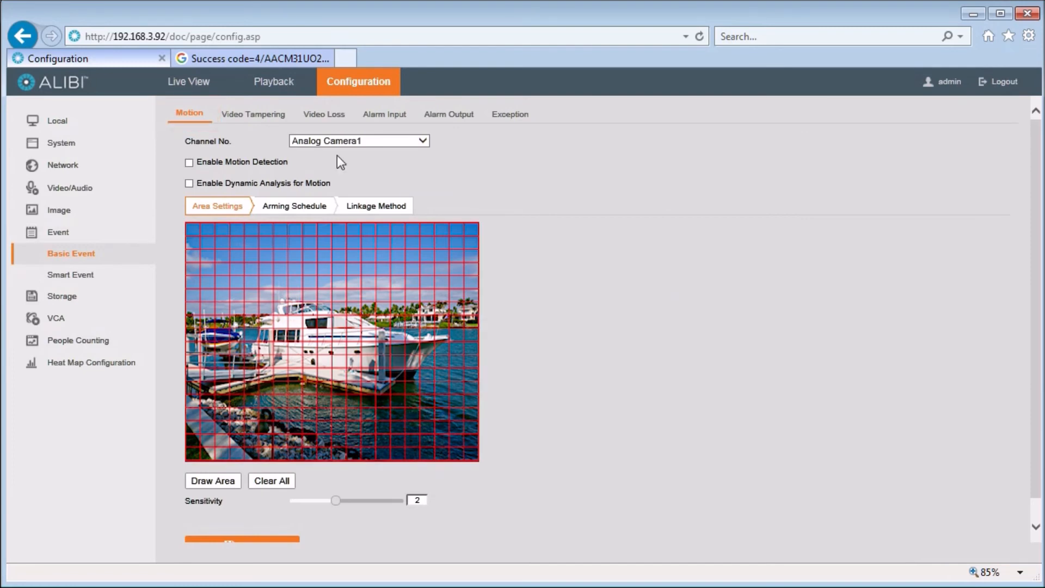
# Enable motion detection on Analog Camera1 with cloud picture upload linkage and save it
pyautogui.click(424, 141)
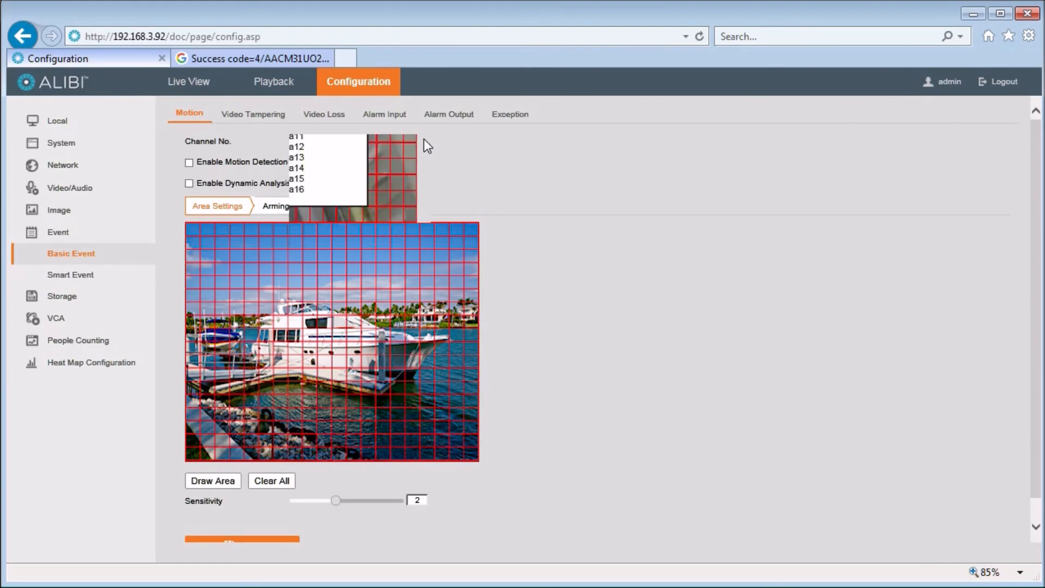
pyautogui.click(424, 143)
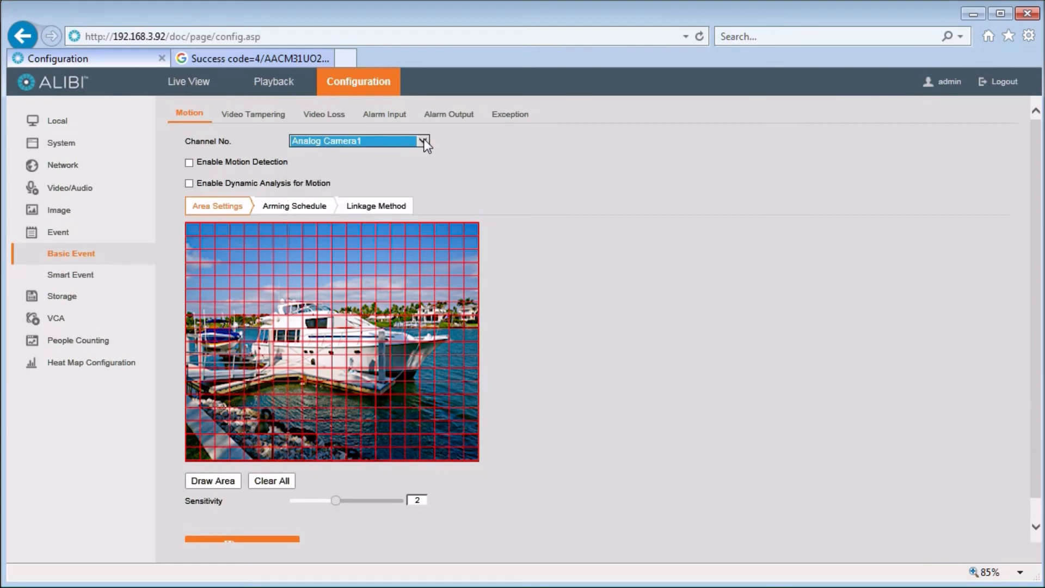
pyautogui.click(189, 162)
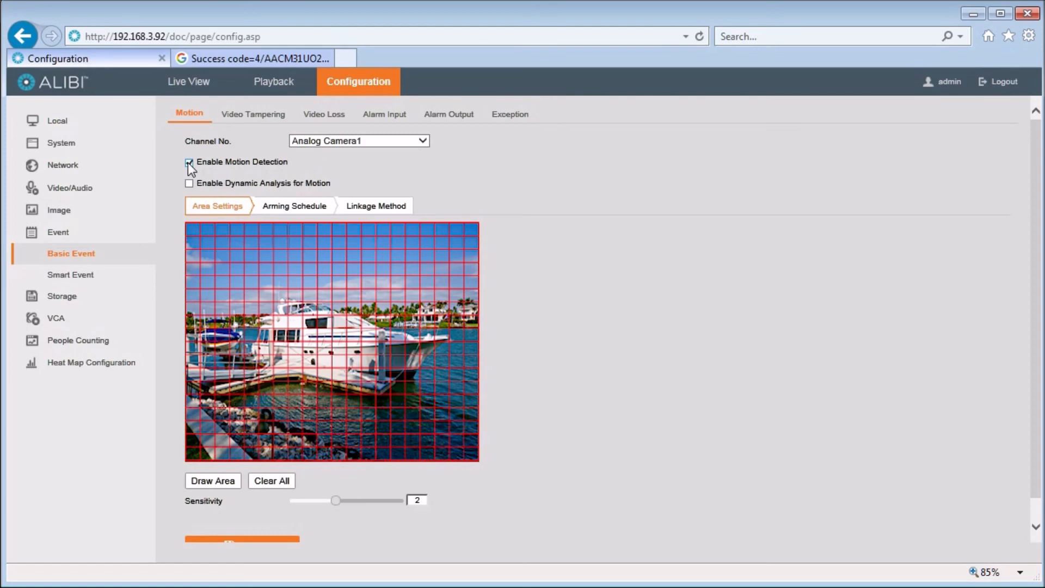
pyautogui.click(295, 210)
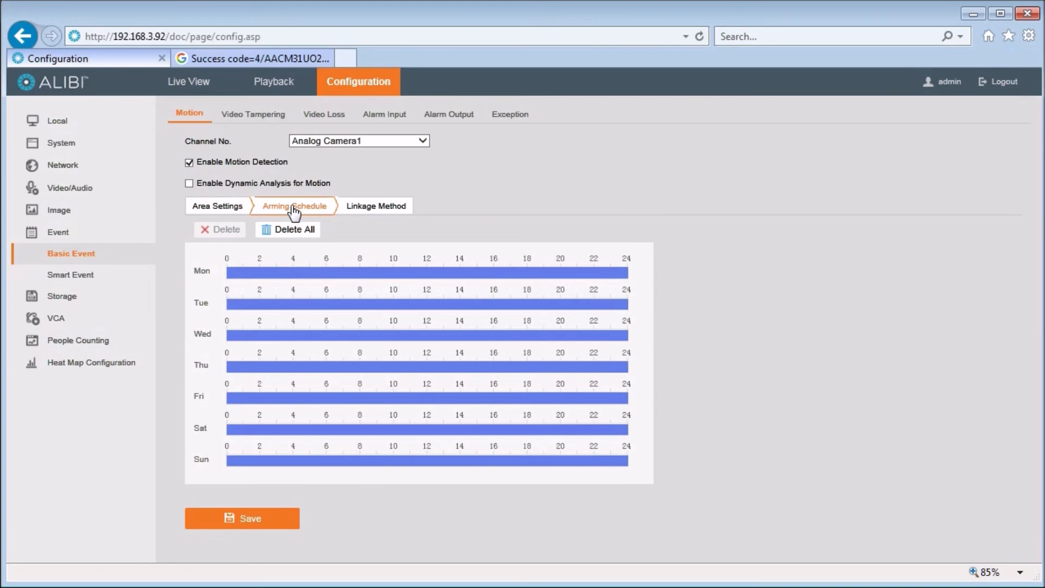
pyautogui.click(373, 208)
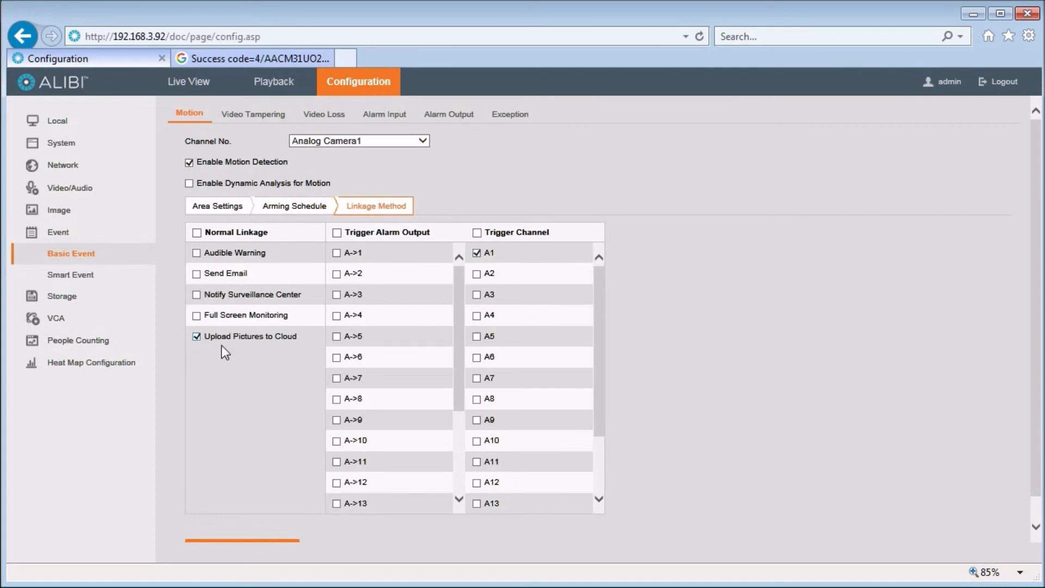
pyautogui.scroll(-1, 267, 514)
pyautogui.click(268, 526)
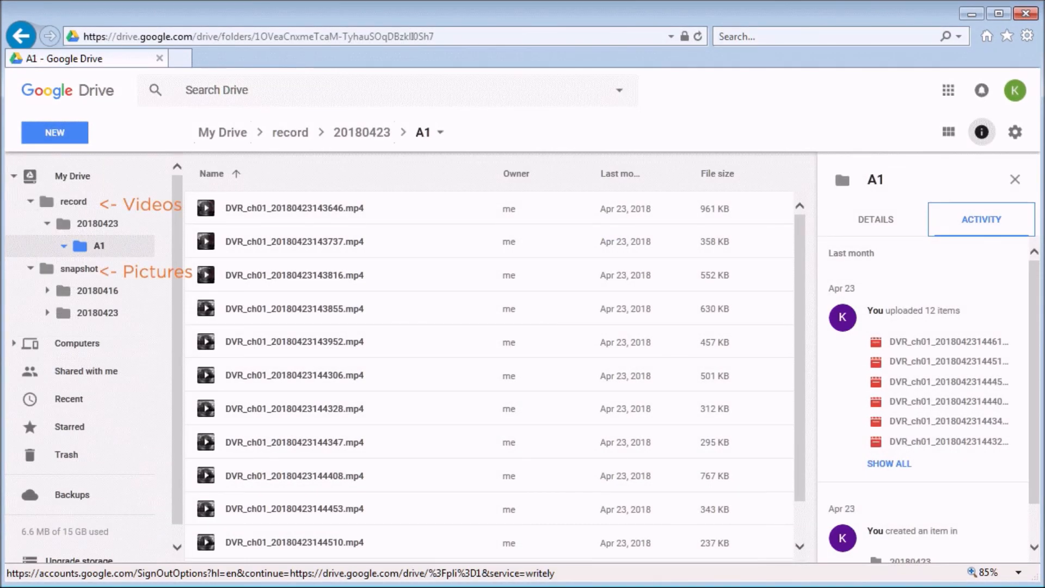
# Check an uploaded event video in record/20180423/A1 and open a downloaded motion snapshot
pyautogui.rightClick(378, 238)
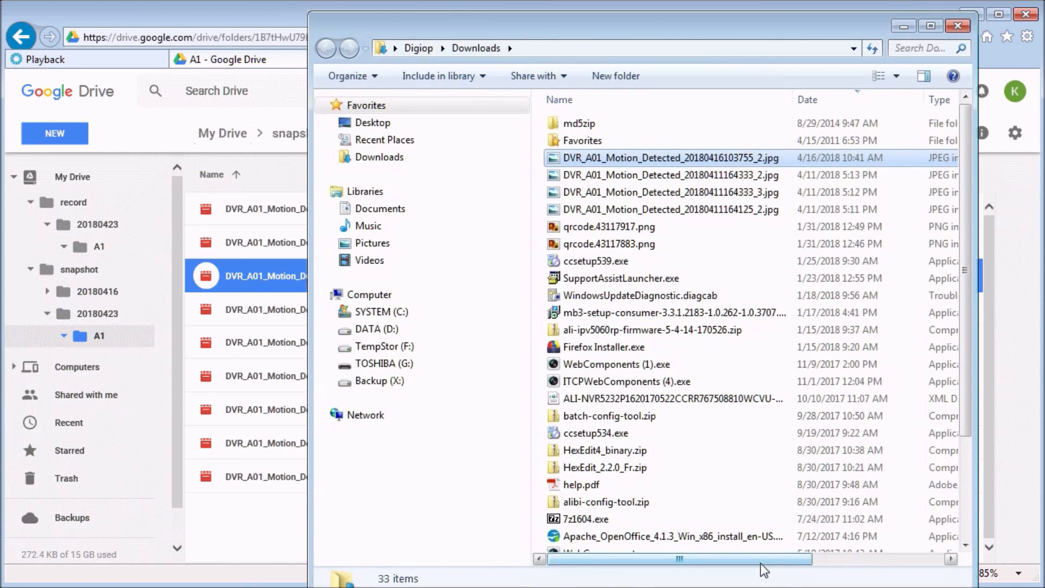
pyautogui.doubleClick(653, 157)
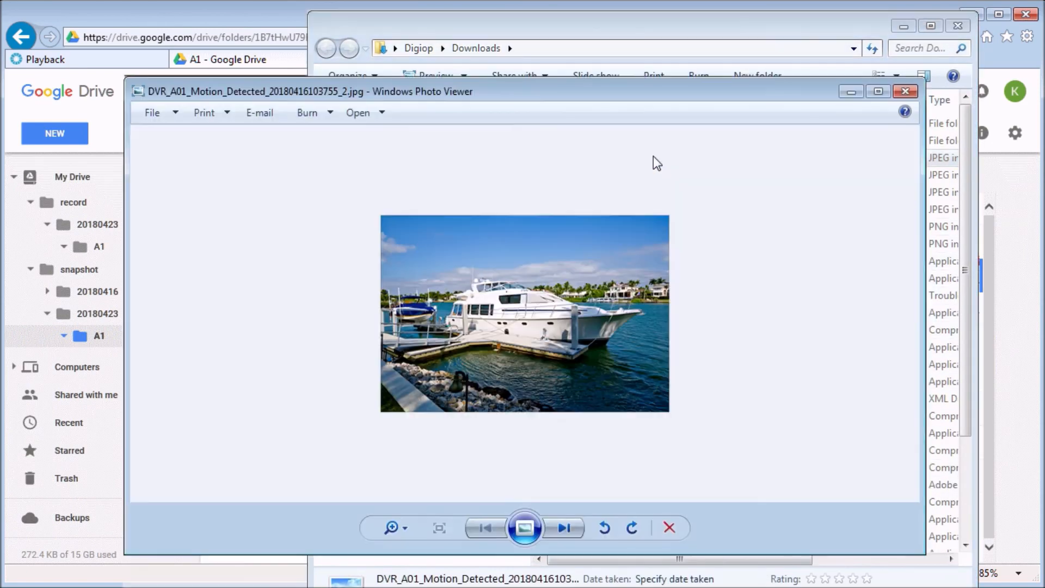